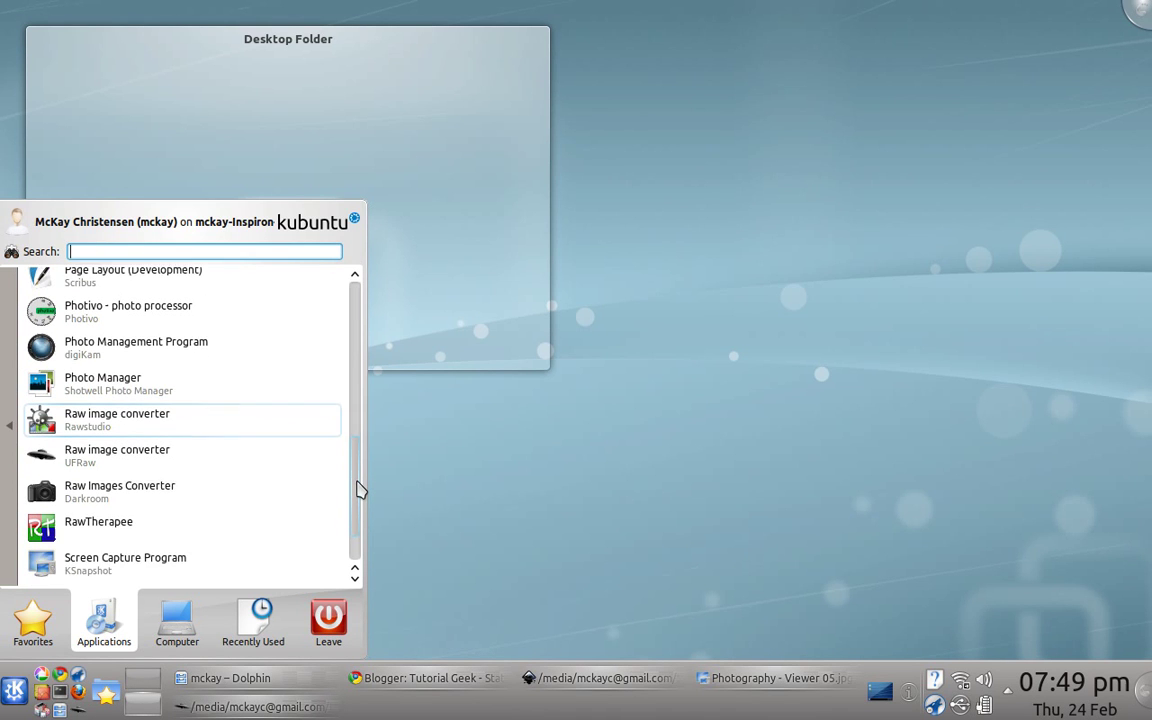
scroll(357, 488, "down", 1)
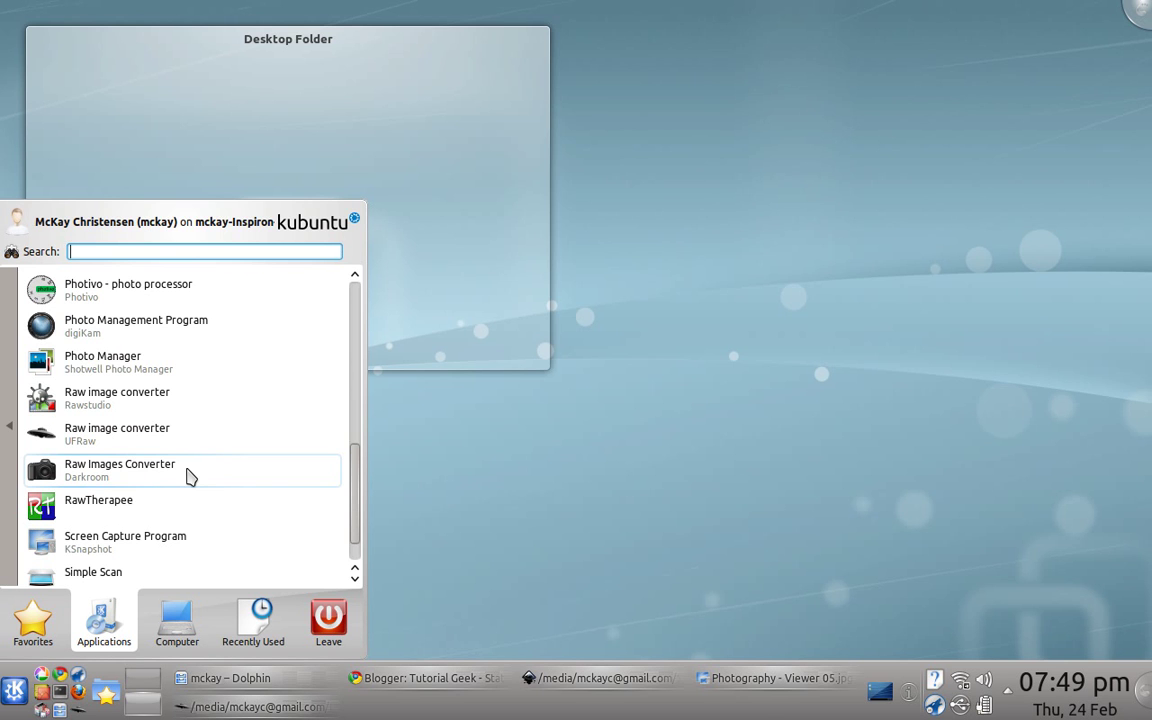
Step: Launch Raw Images Converter (Darkroom) from the Kickoff Applications list
left_click(190, 477)
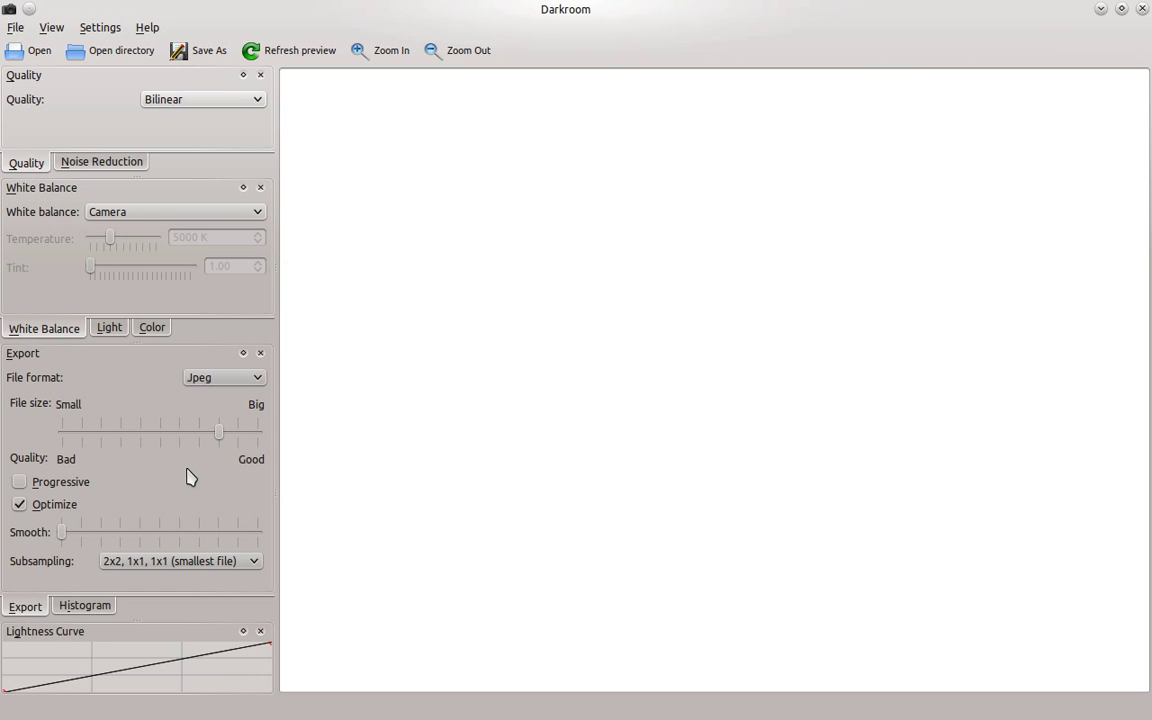
Step: Set the To Edit folder under media, the mounted drive and Downloads as the photo folder
left_click(128, 55)
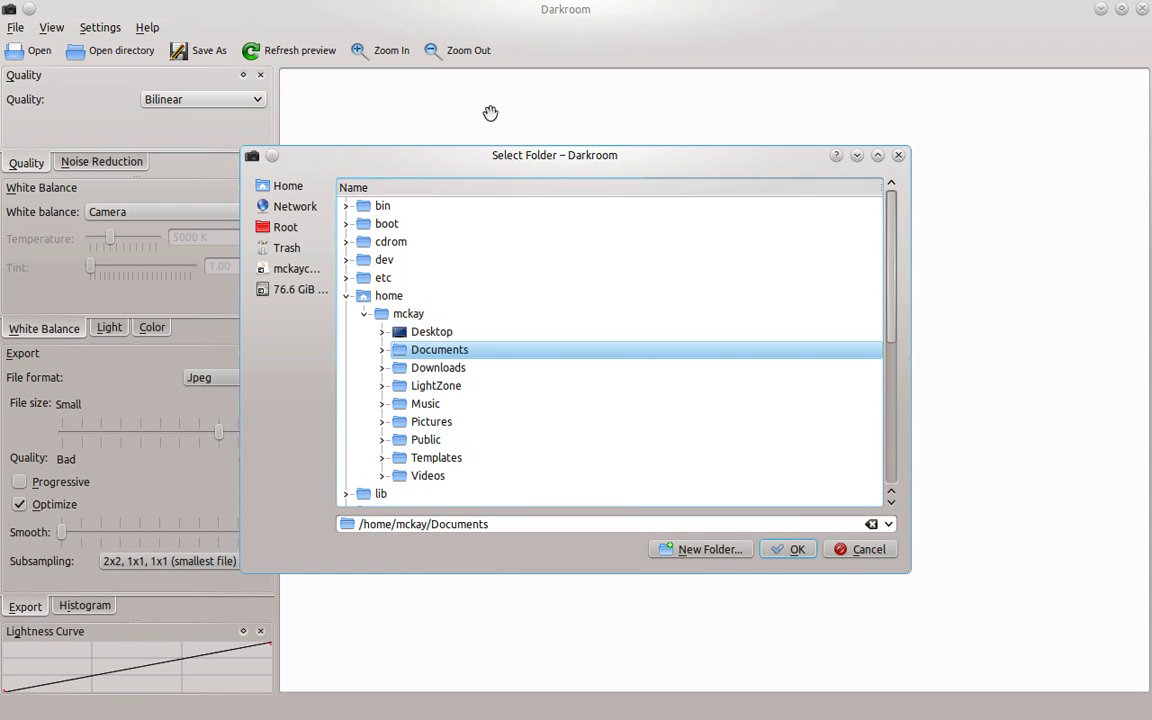
scroll(530, 410, "down", 2)
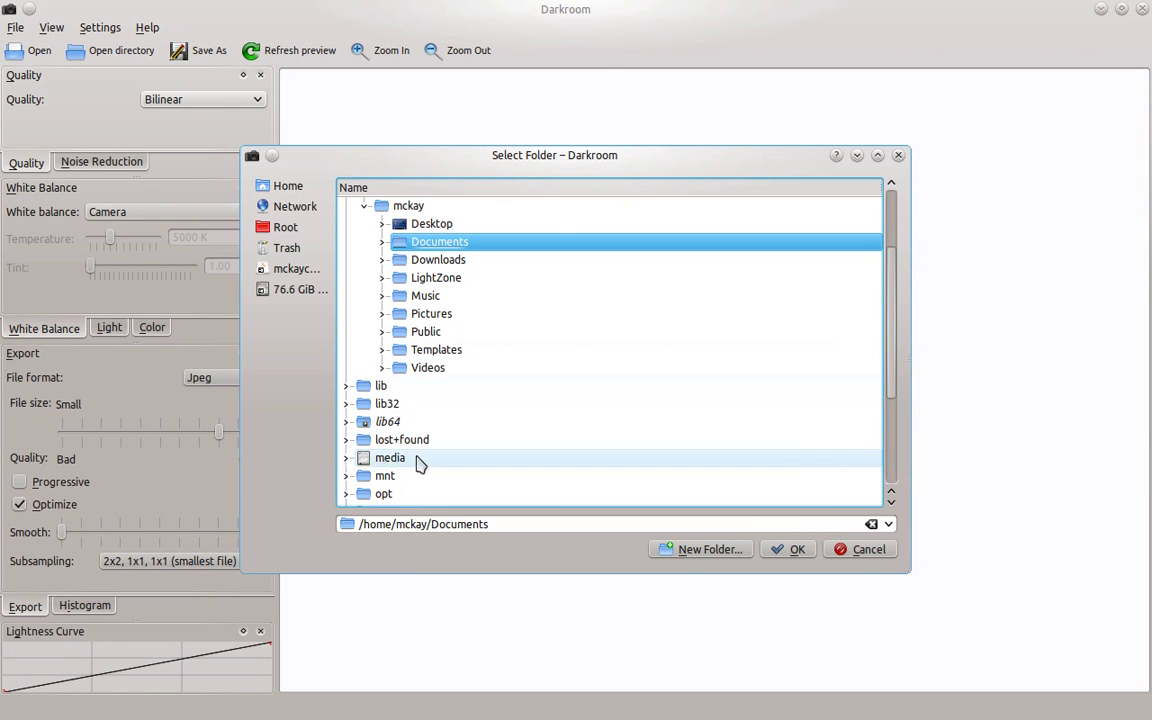
left_click(346, 457)
left_click(378, 494)
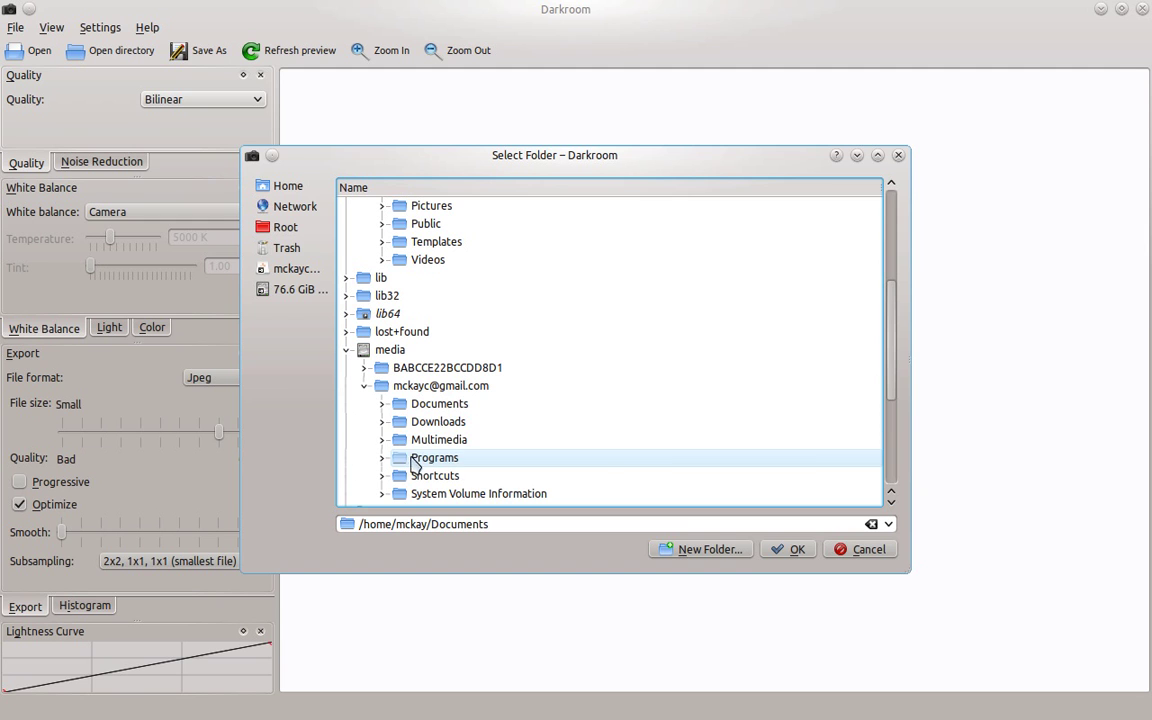
left_click(382, 422)
left_click(444, 441)
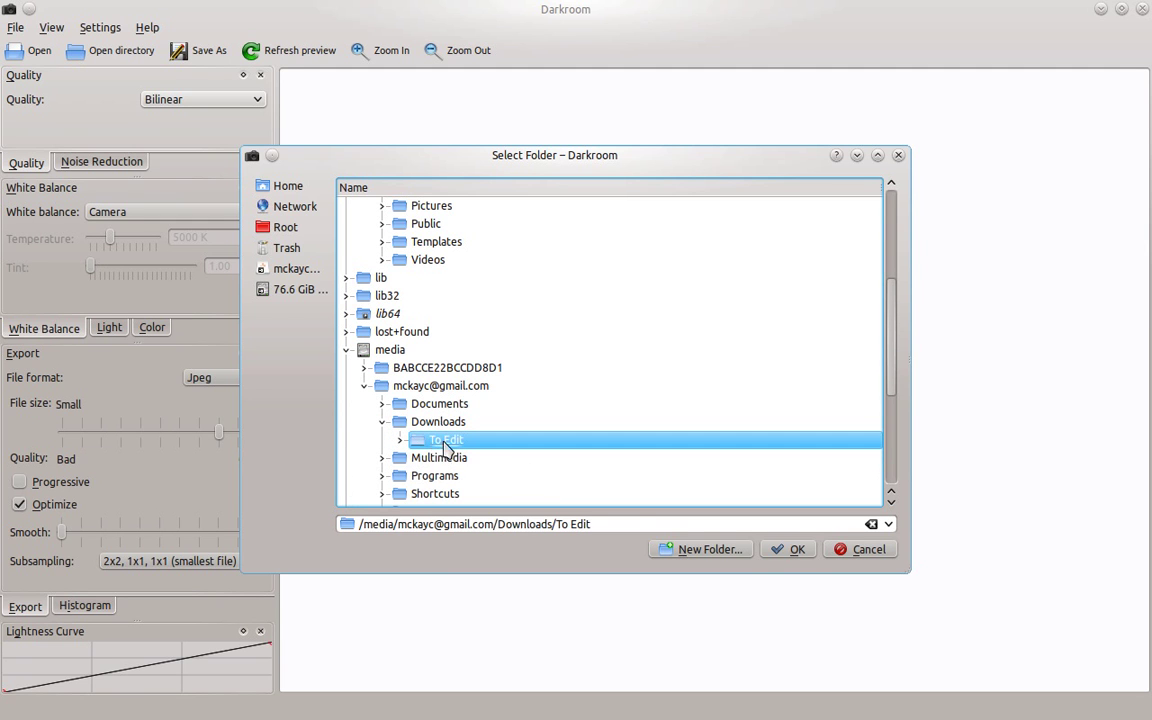
left_click(800, 552)
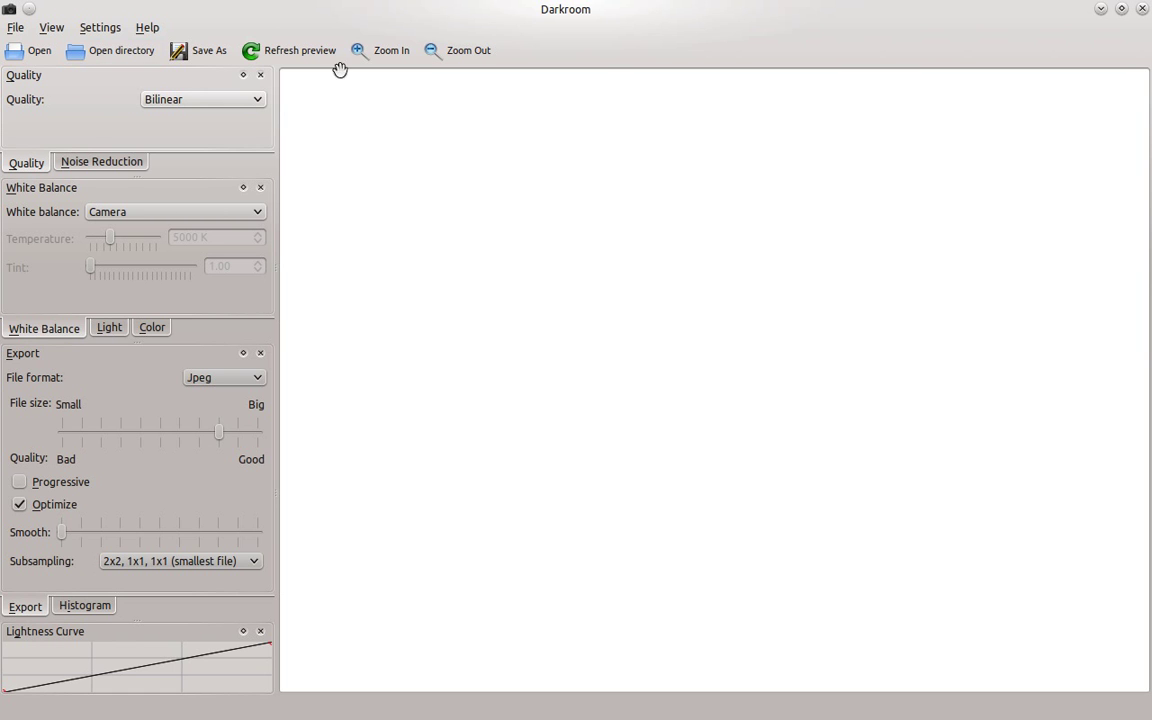
Step: Open the raw photo IMG_9457.CR2 from the To Edit folder
left_click(36, 55)
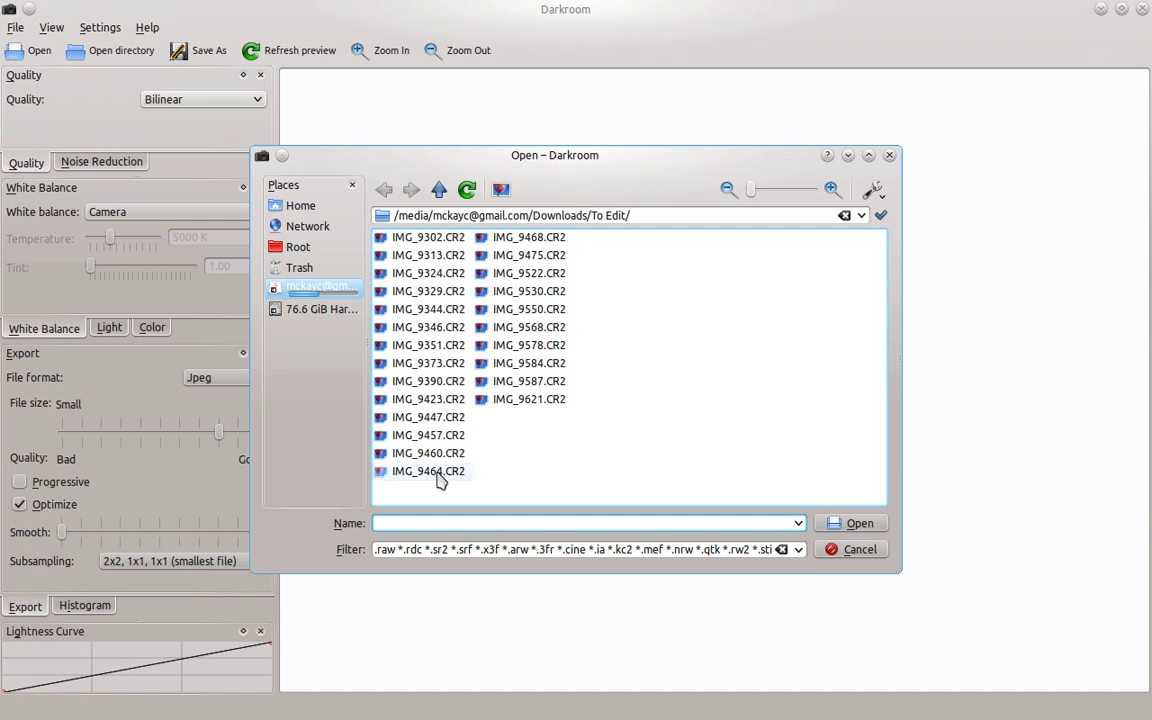
double_click(434, 441)
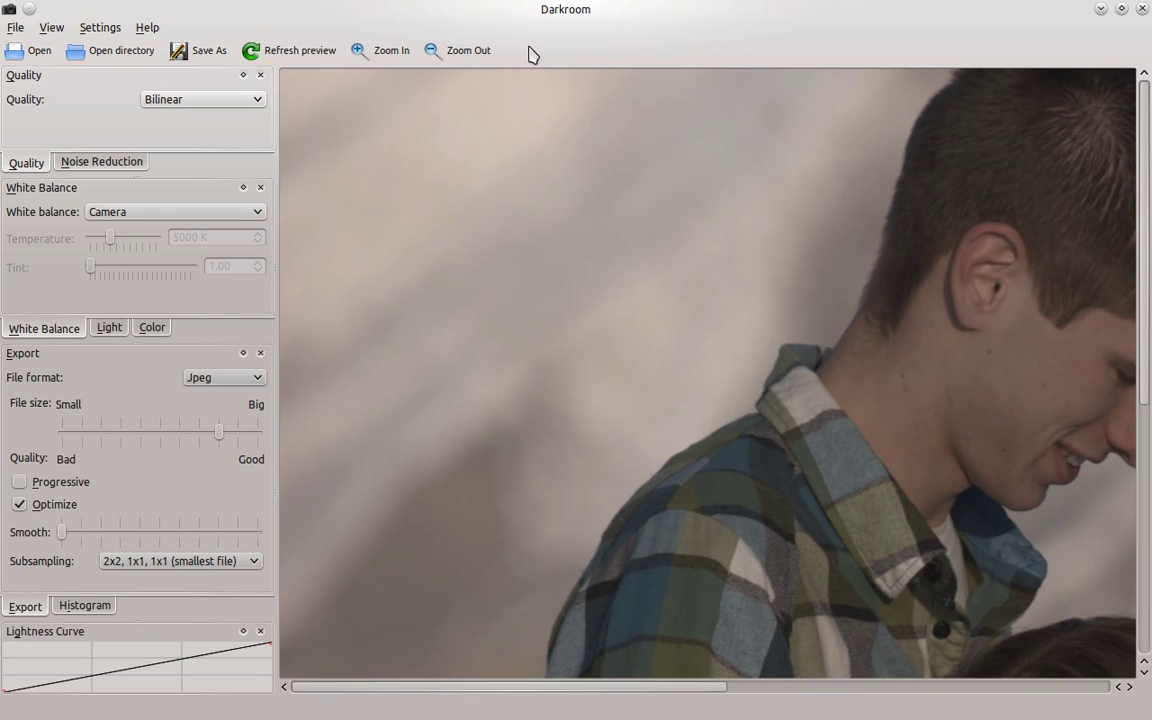
Step: Zoom the preview out twice so the entire couple photo is visible
left_click(443, 55)
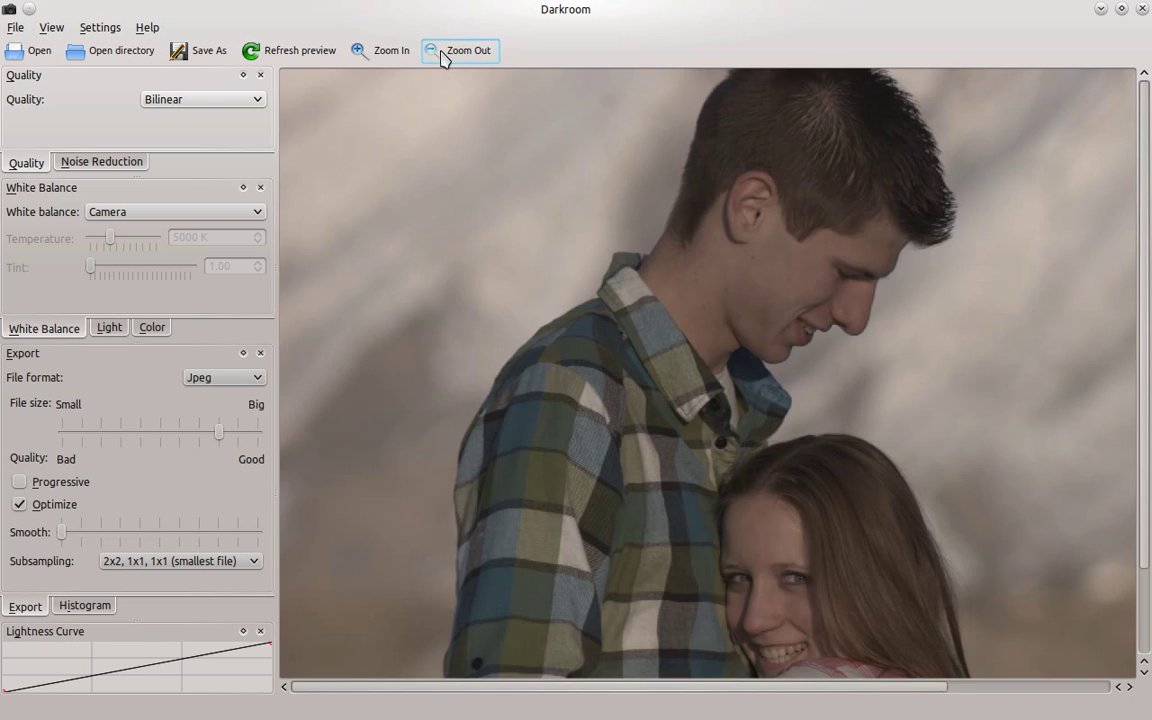
left_click(443, 55)
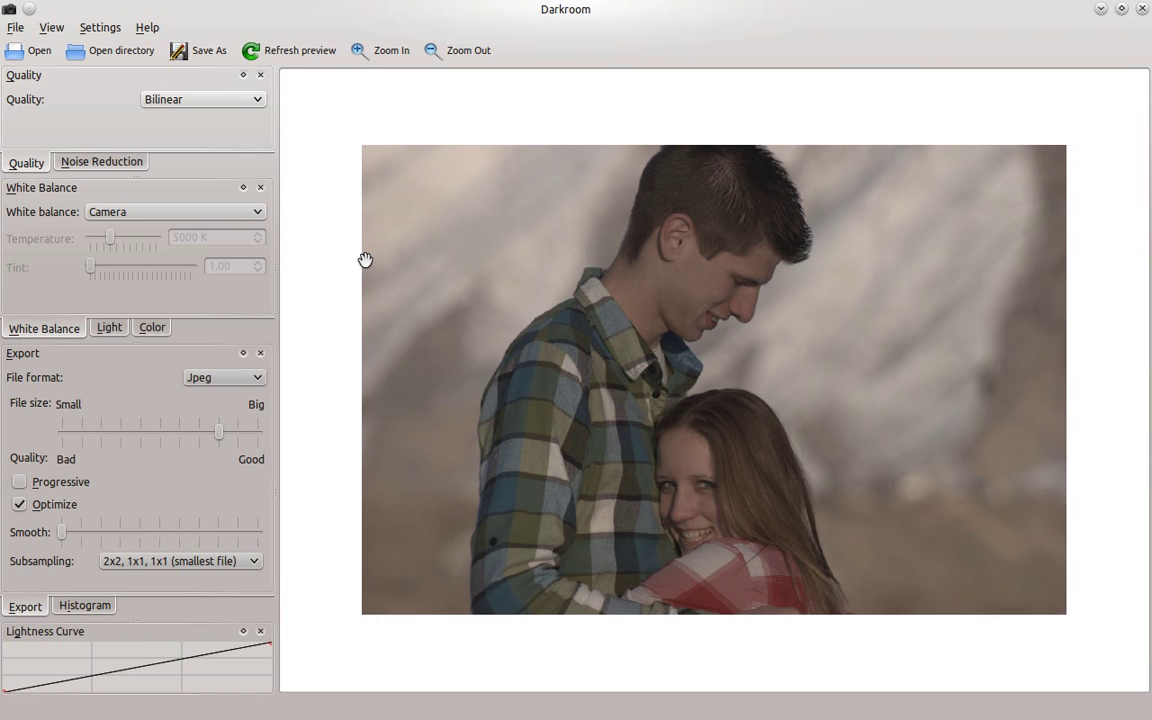
Step: Try Automatic white balance, then Custom with the temperature raised to 6658 K
left_click(182, 214)
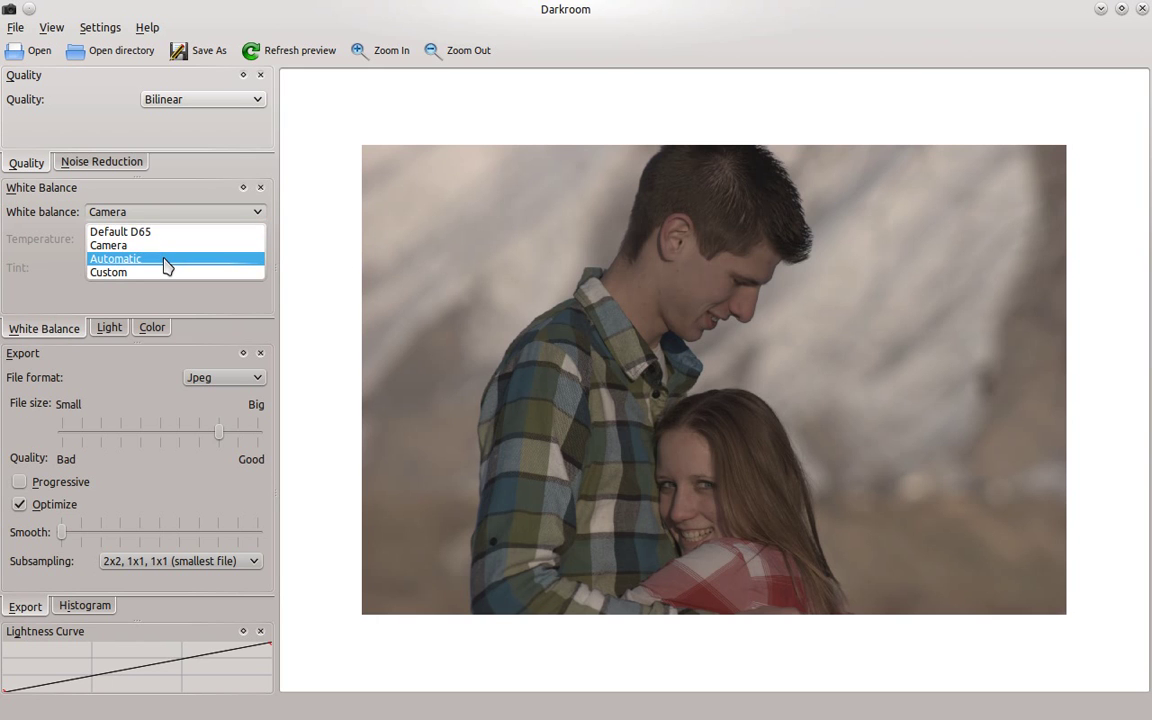
left_click(166, 262)
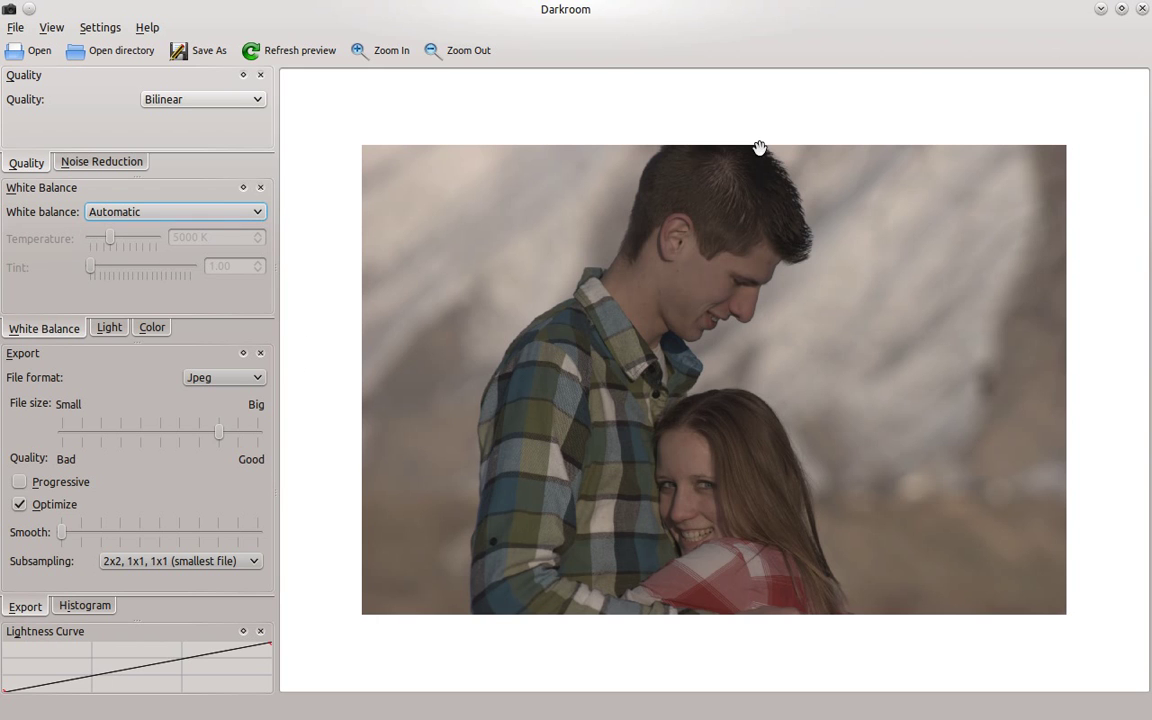
left_click(145, 217)
left_click(137, 274)
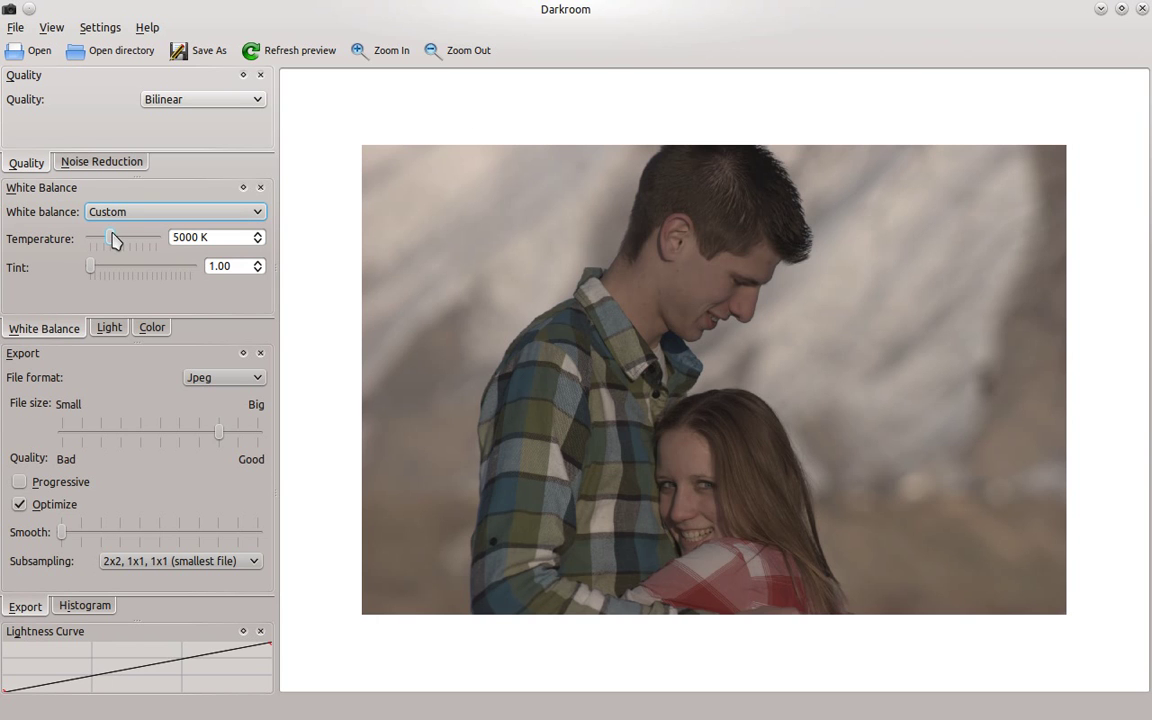
left_click_drag(113, 240, 127, 245)
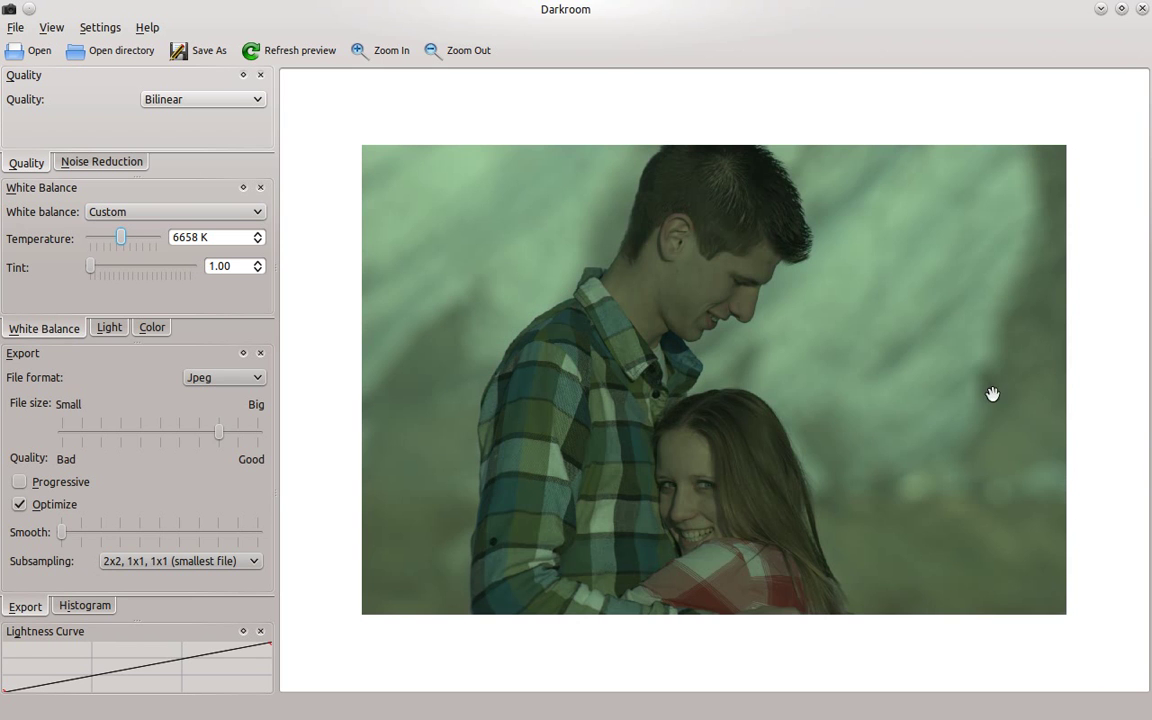
Step: Try Custom white balance at 4877 K, then settle on Automatic
left_click(150, 212)
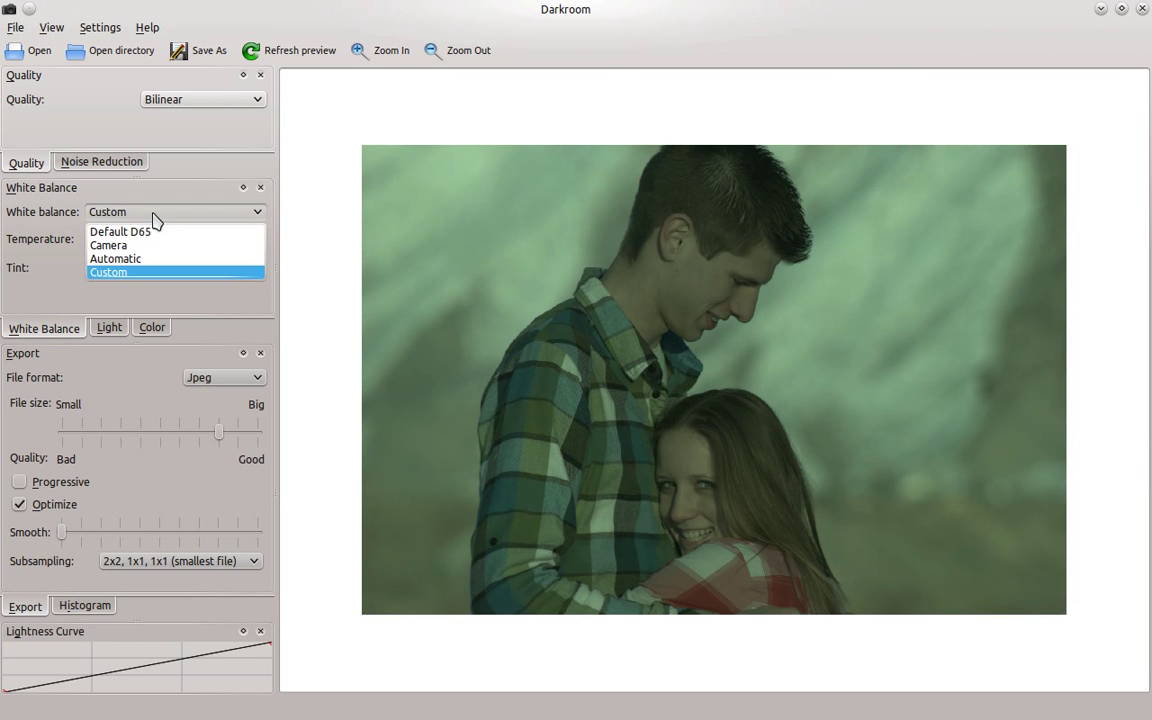
left_click(149, 259)
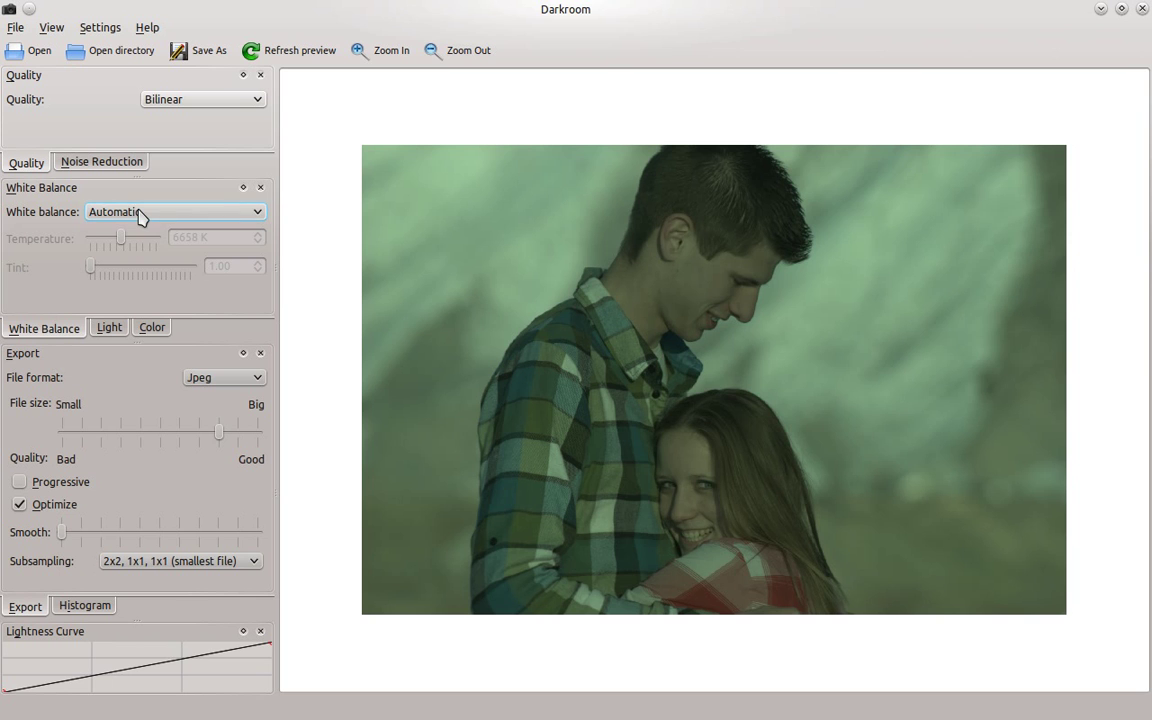
left_click(139, 216)
left_click(134, 273)
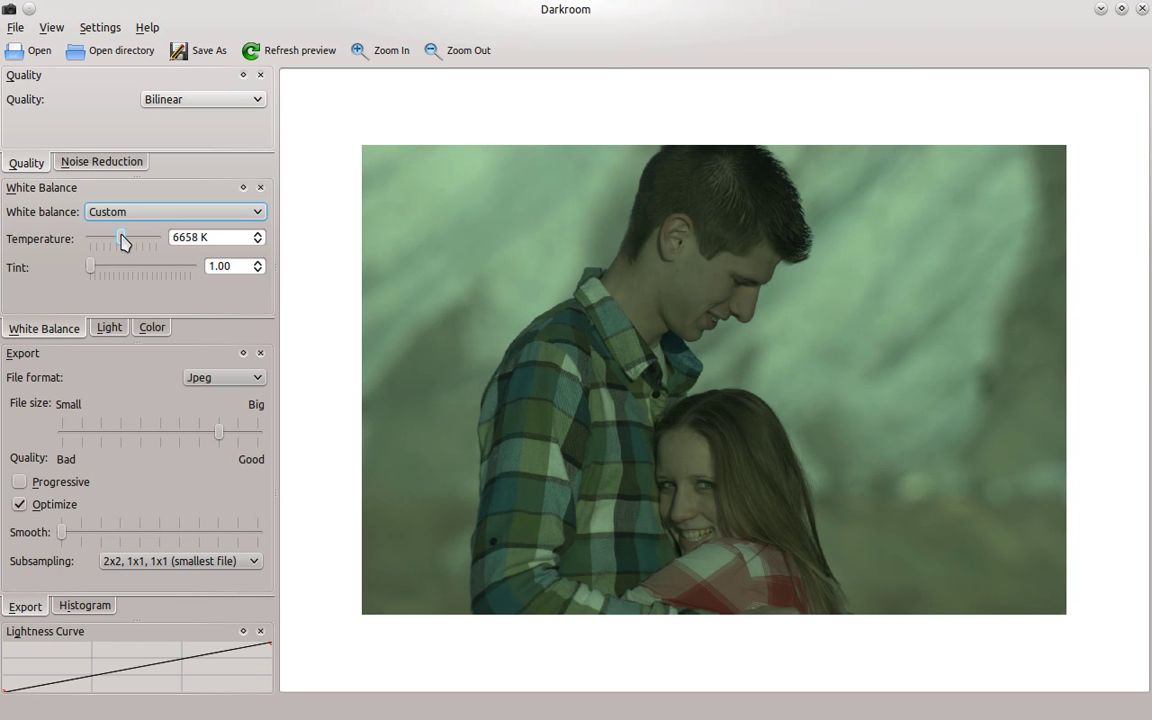
left_click_drag(121, 240, 110, 247)
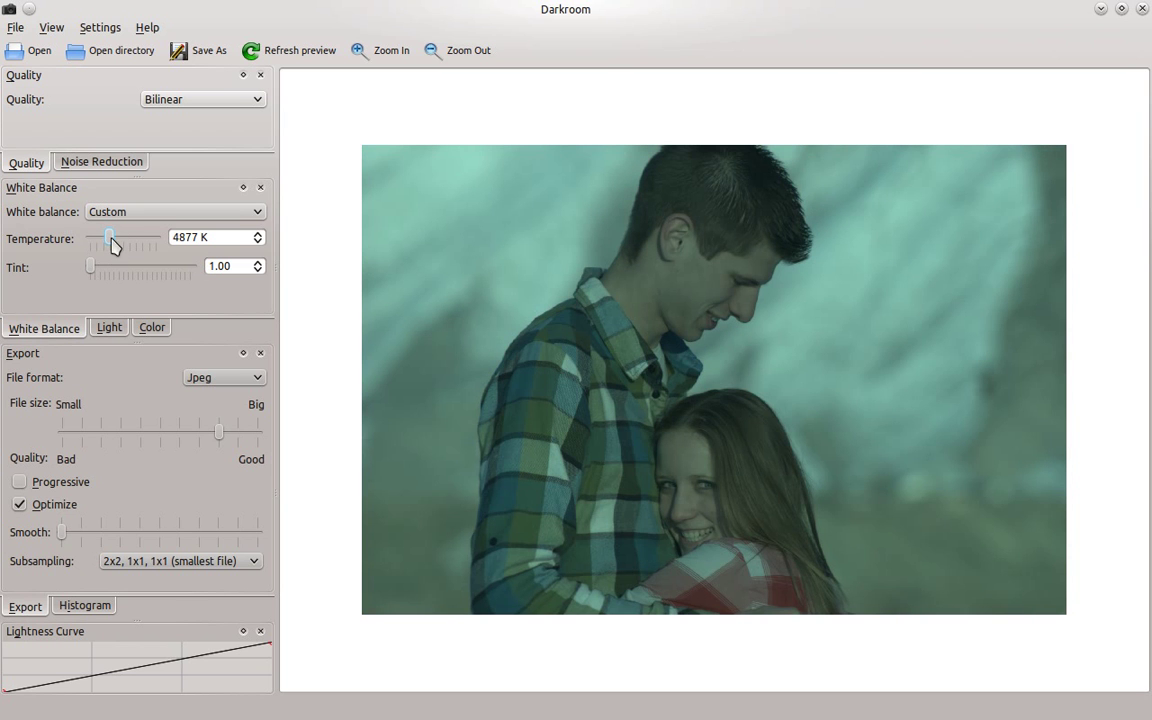
left_click(121, 214)
left_click(134, 258)
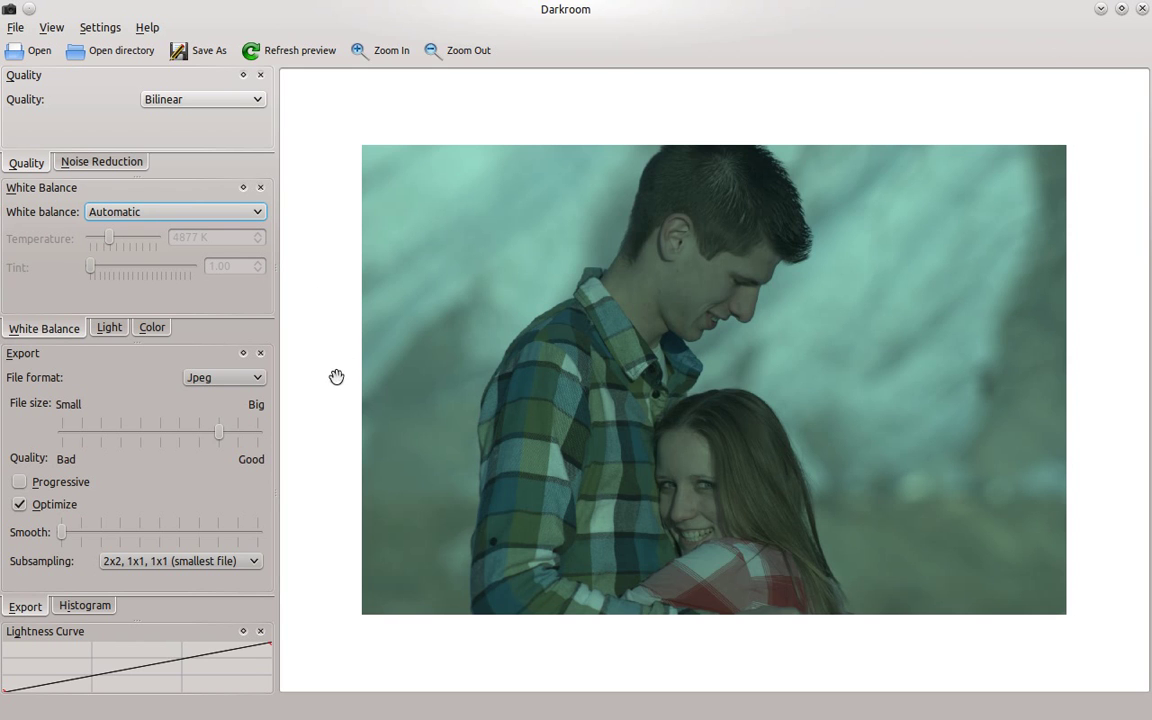
Step: On the Light tab, raise Exposure first to 0.98 and then to 1.76
left_click(110, 329)
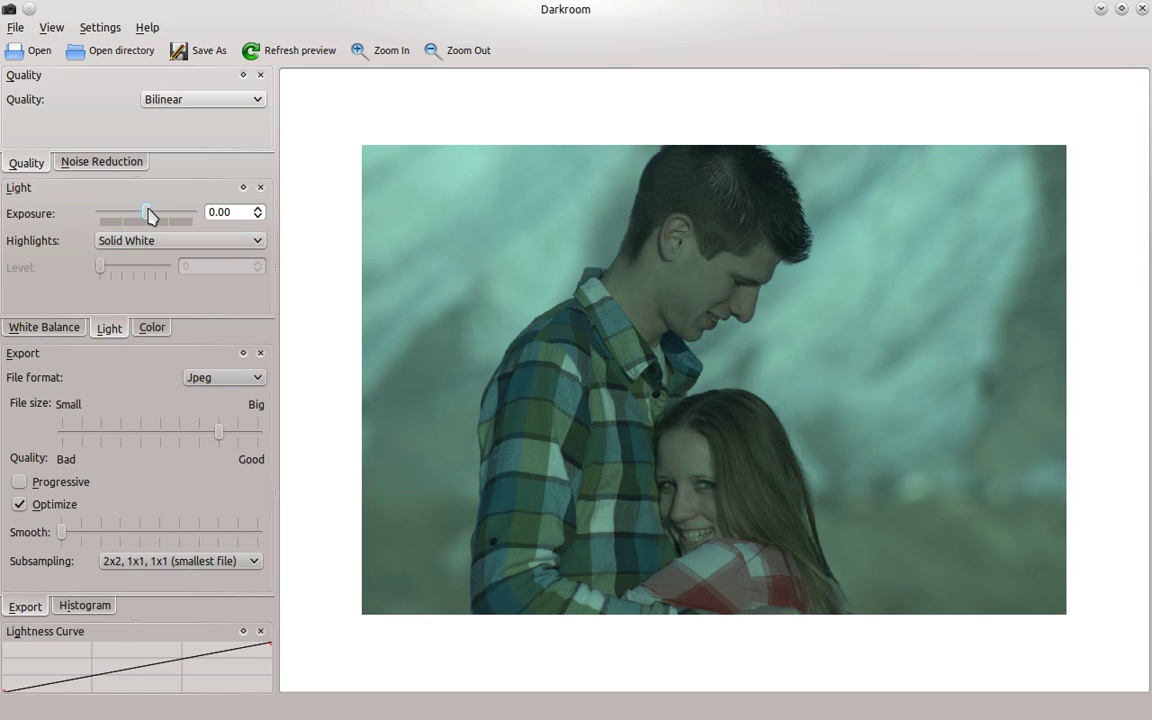
left_click_drag(147, 218, 155, 218)
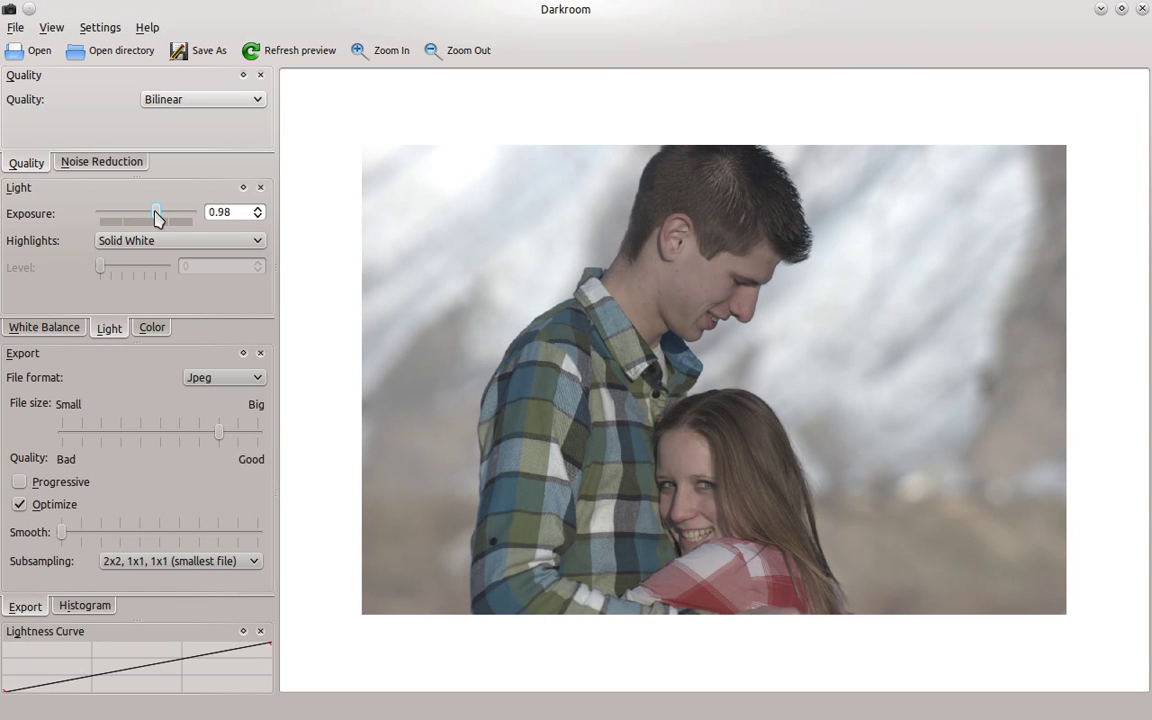
left_click_drag(156, 215, 163, 215)
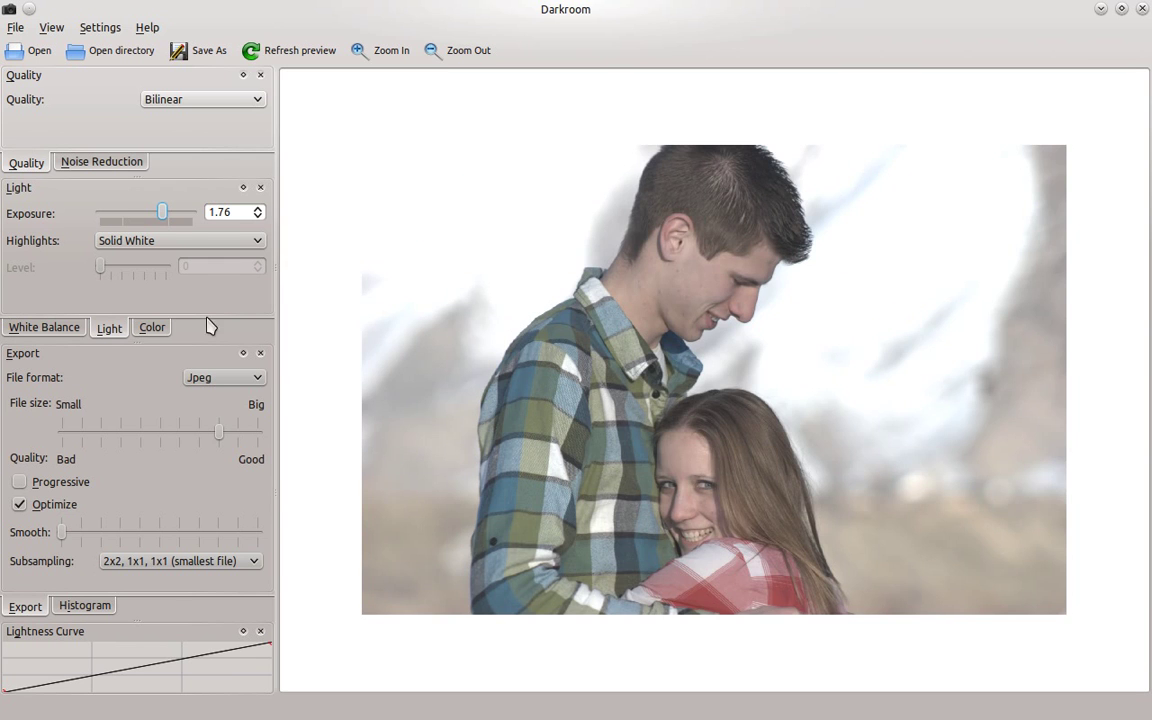
Step: Switch to the Color tab, leaving the export file format on Jpeg
left_click(149, 333)
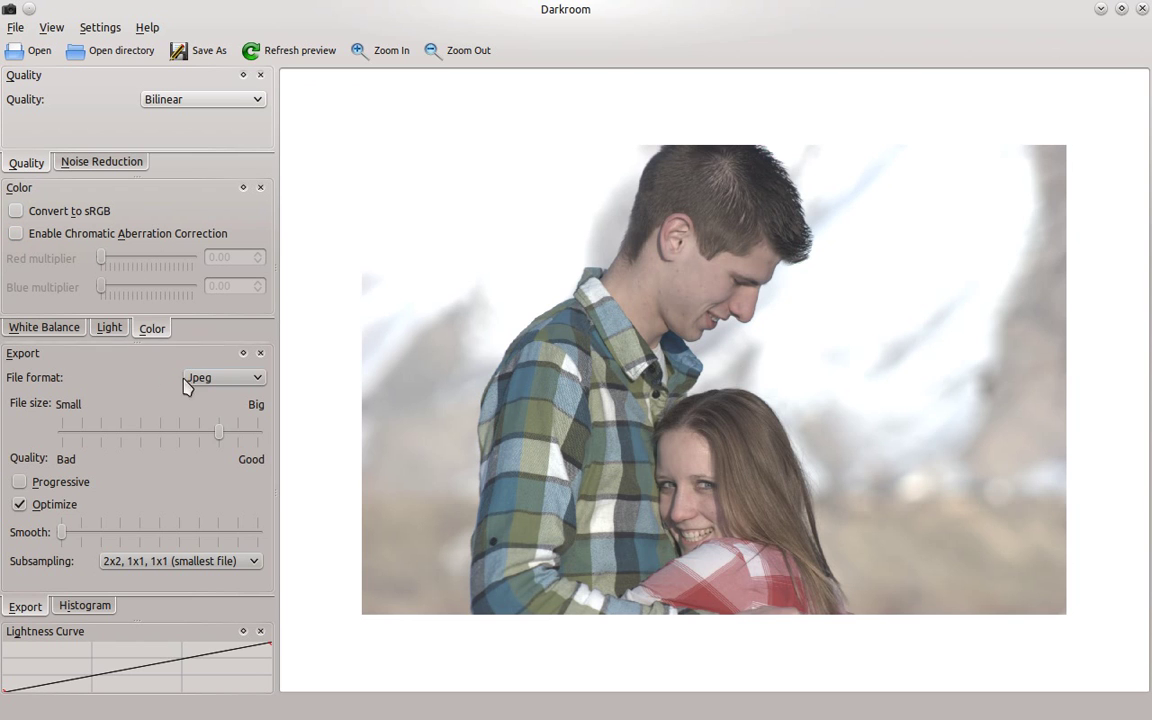
left_click(236, 379)
left_click(229, 380)
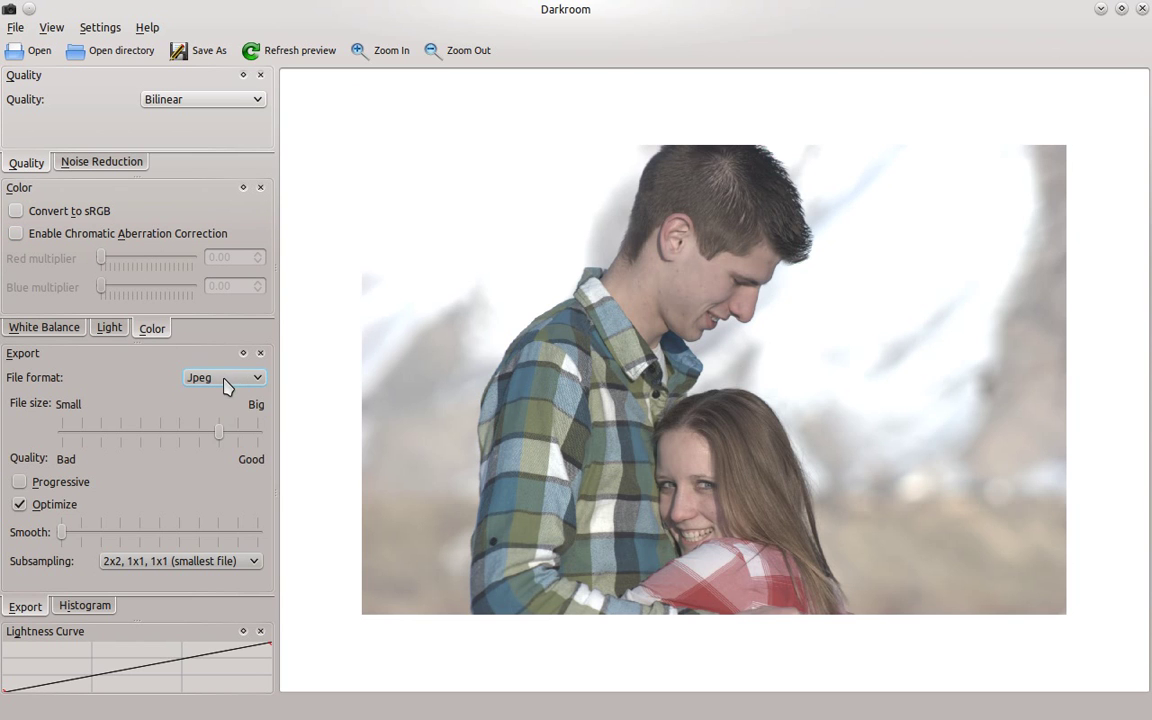
left_click(226, 387)
left_click(226, 387)
Step: Lift the shadows end, raise the upper midtones and add a dip point on the lightness curve
left_click_drag(75, 679, 70, 672)
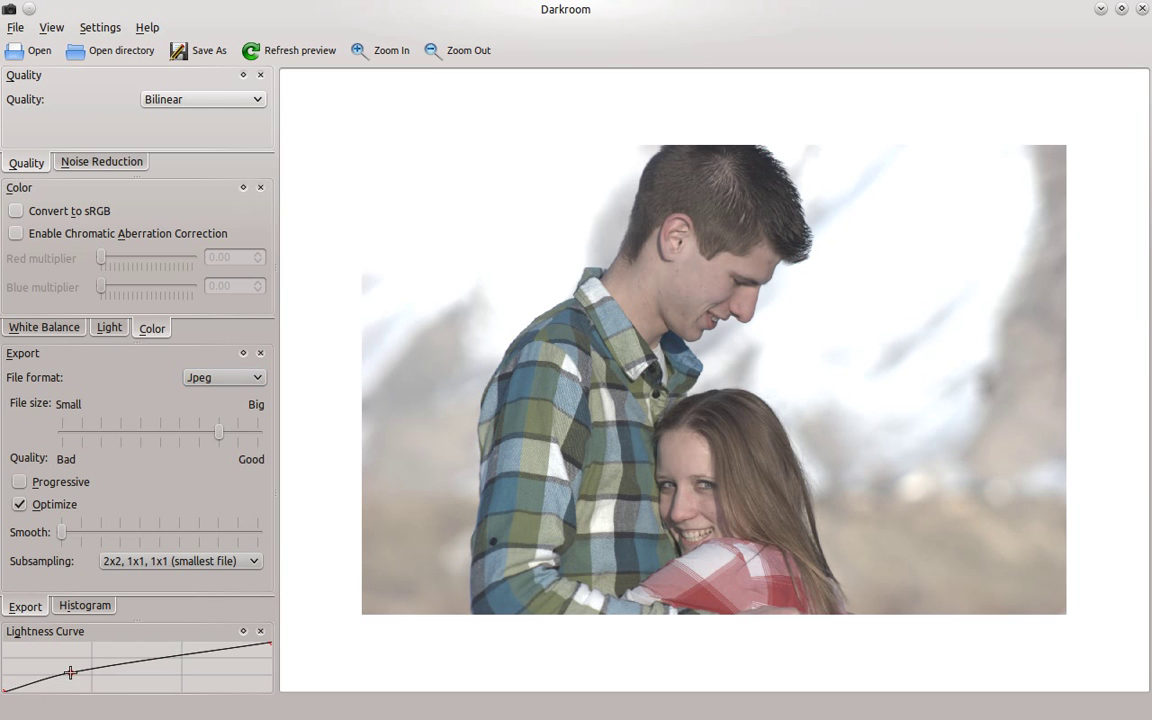
left_click_drag(160, 665, 164, 650)
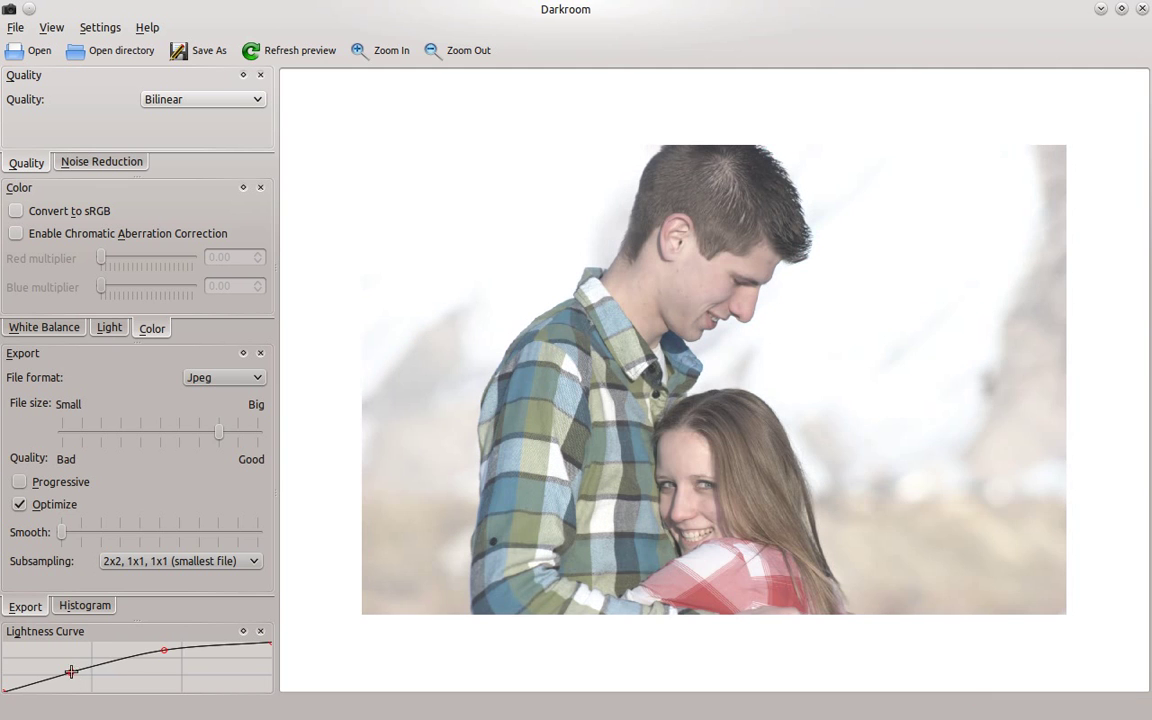
left_click(71, 674)
left_click_drag(90, 674, 110, 673)
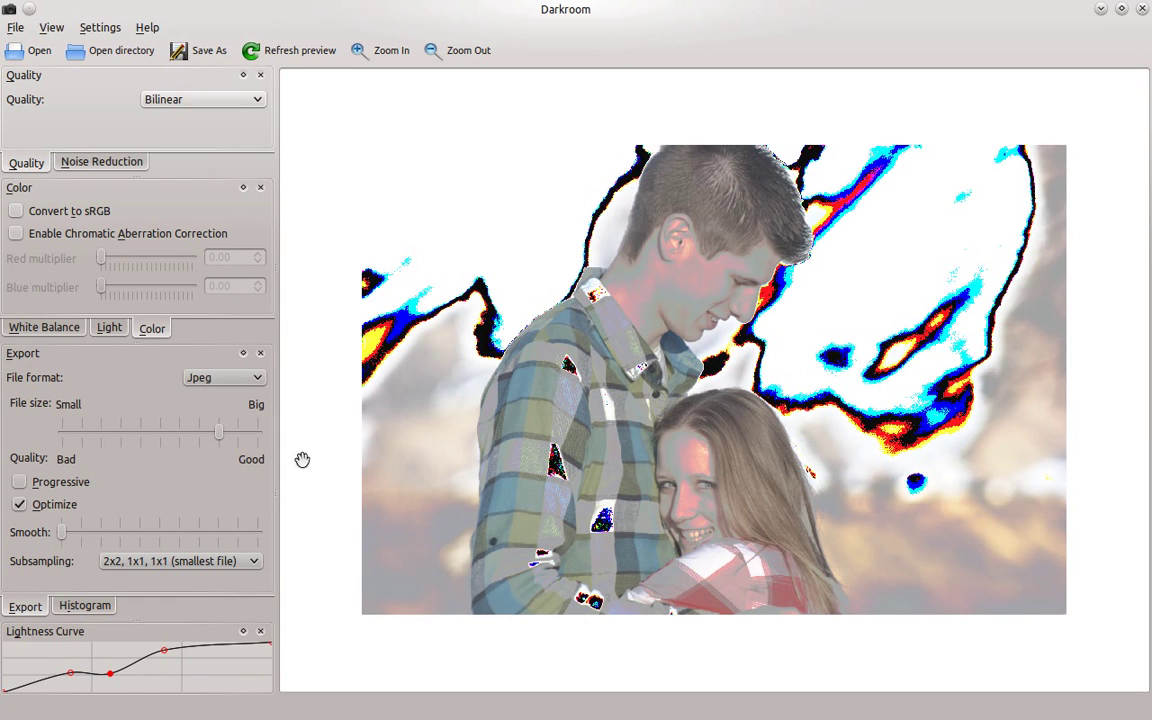
mouse_move(985, 706)
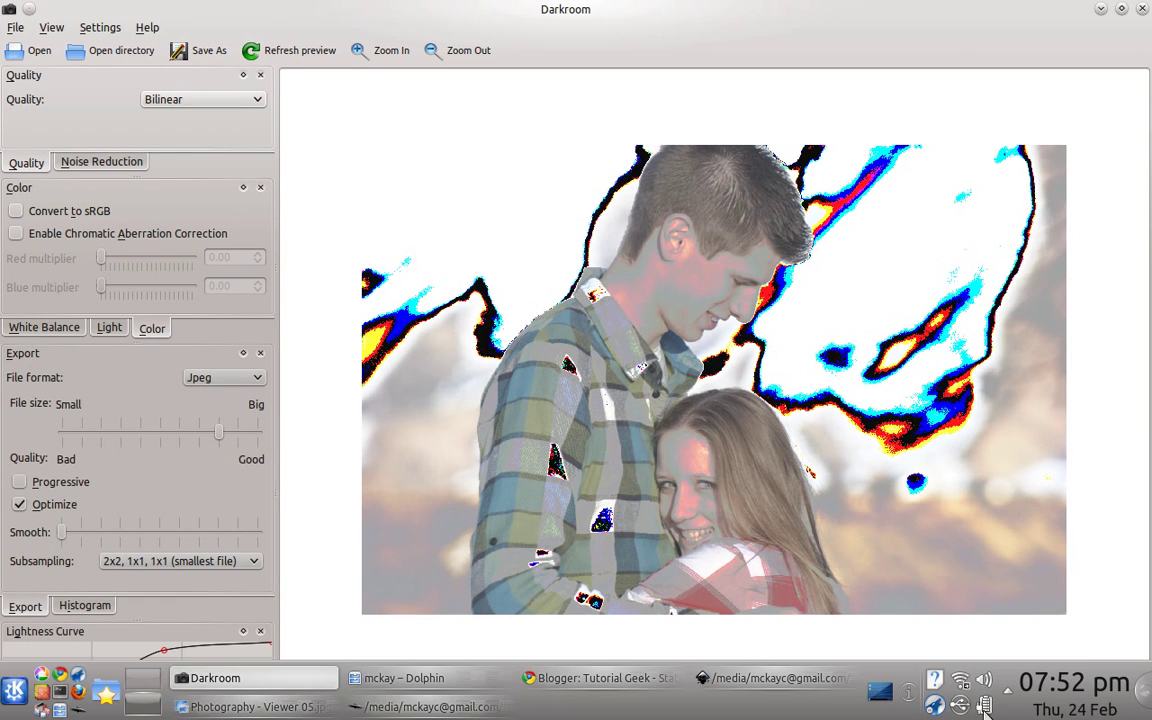